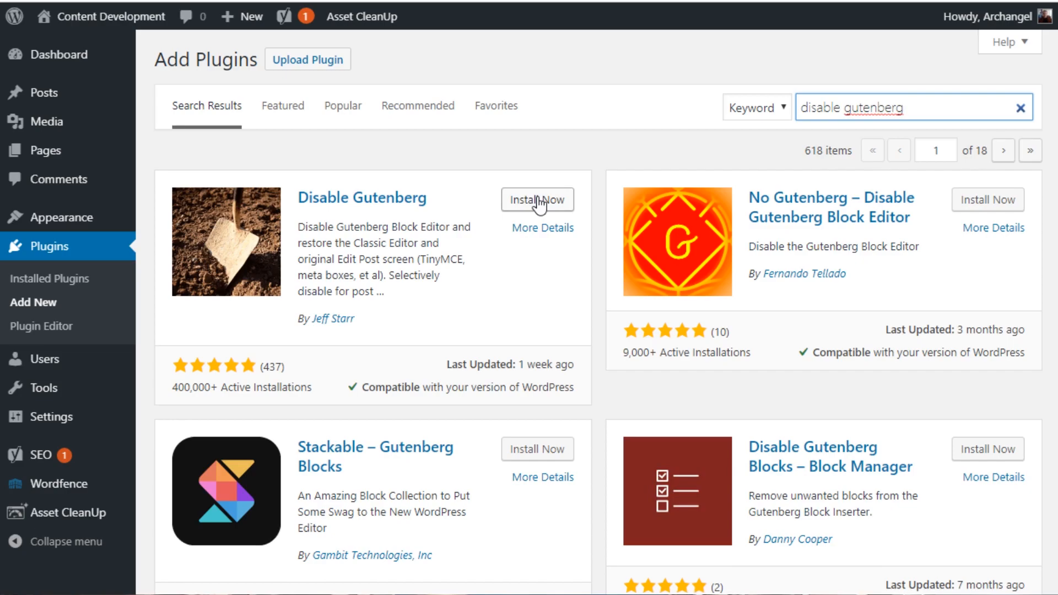
Step: Search the plugin directory for "classic editor"
{"action": "left_click_drag", "start_coordinate": [906, 109], "coordinate": [795, 118]}
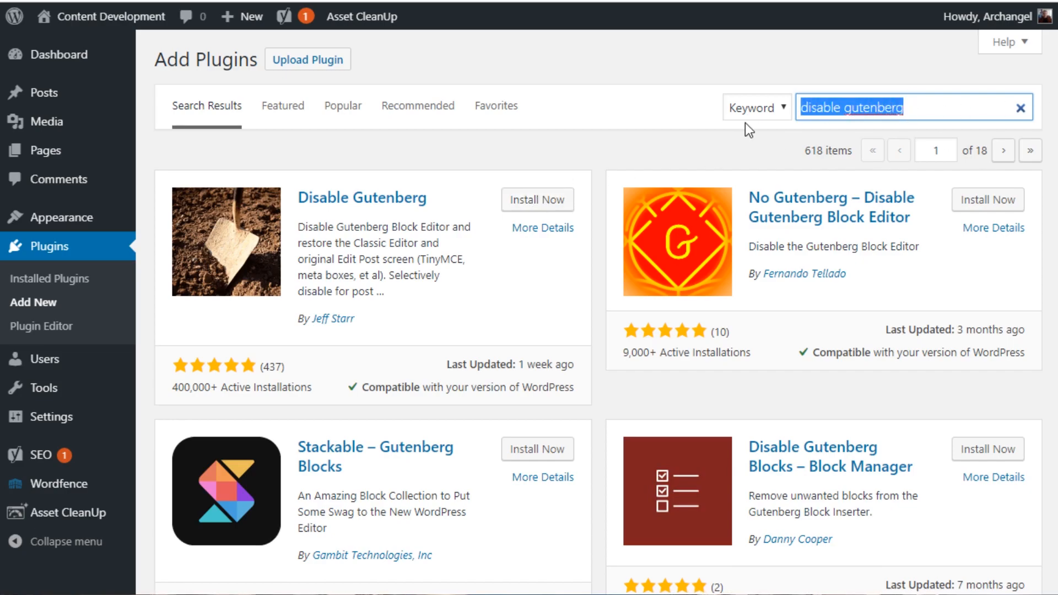
{"action": "type", "text": "cla"}
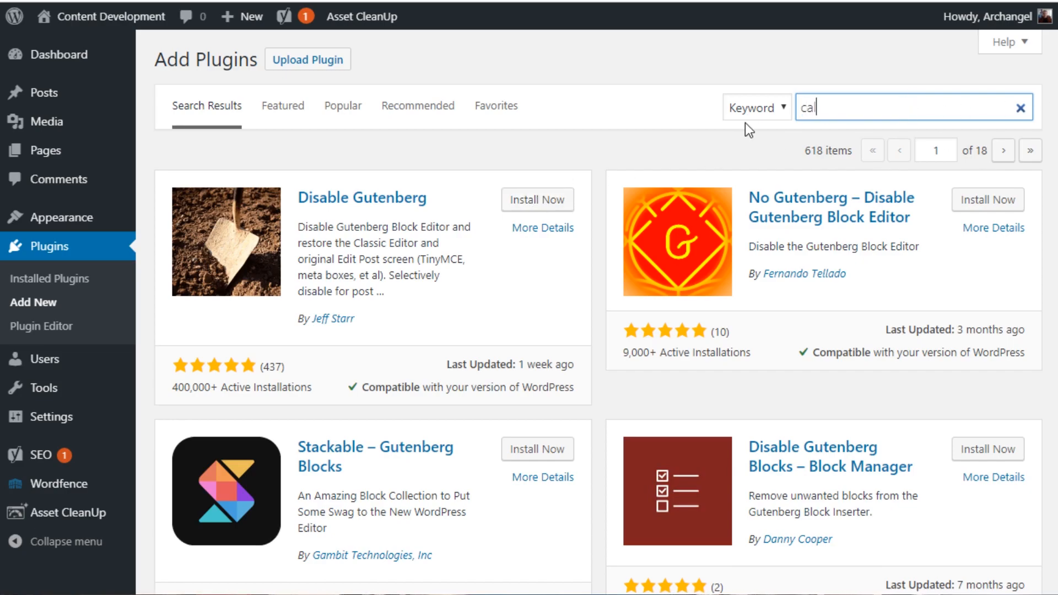
{"action": "type", "text": "ssic editor"}
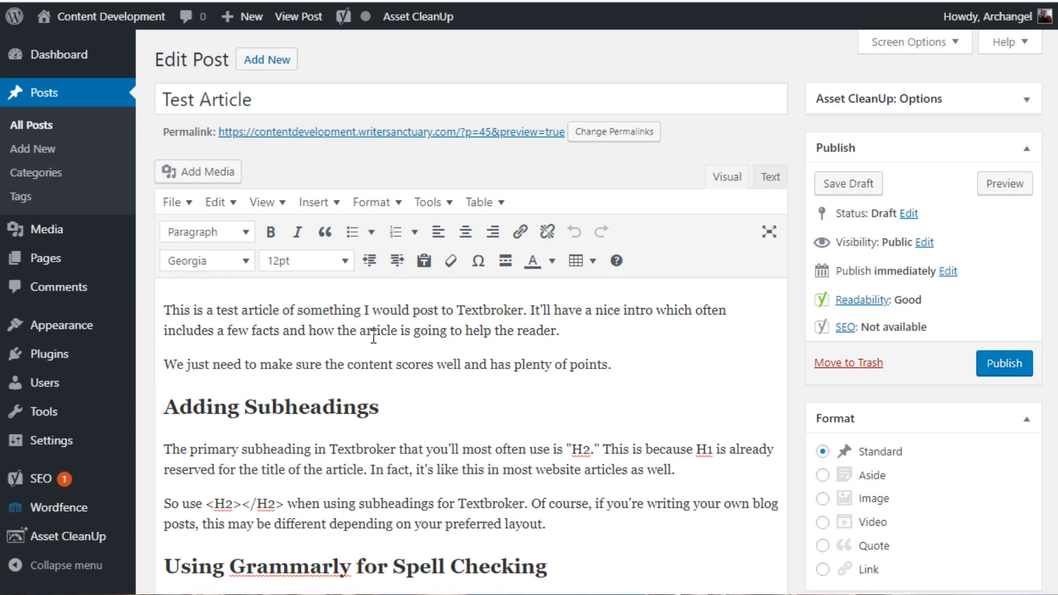
Step: Read through the Test Article draft in the visual editor, from its intro and subheadings to the bullet list and closing paragraph
{"action": "scroll", "coordinate": [496, 405], "scroll_direction": "down", "scroll_amount": 12}
{"action": "scroll", "coordinate": [513, 416], "scroll_direction": "up", "scroll_amount": 5}
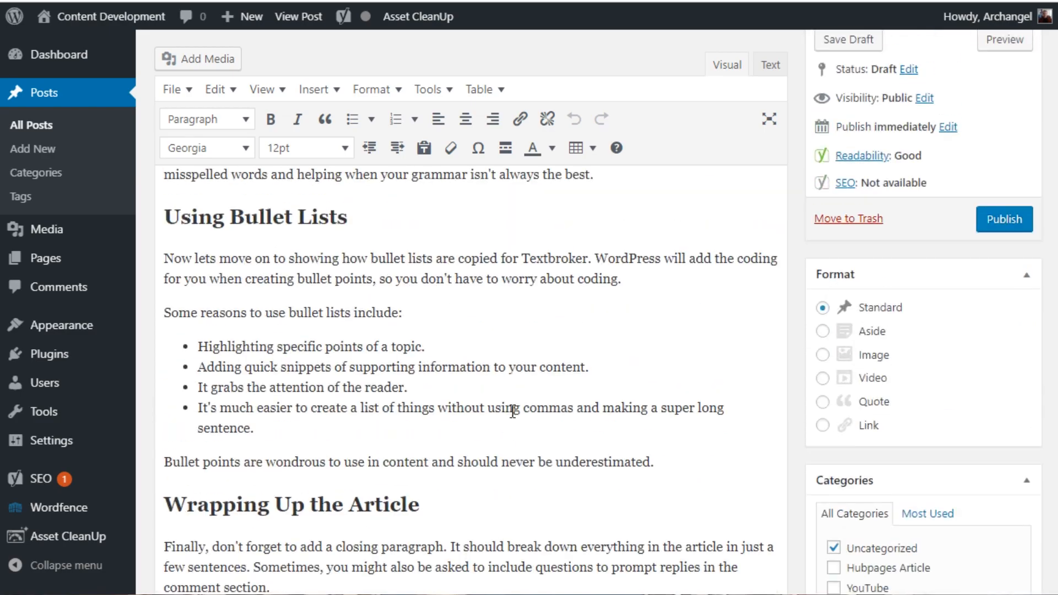
{"action": "scroll", "coordinate": [511, 411], "scroll_direction": "up", "scroll_amount": 6}
{"action": "scroll", "coordinate": [511, 410], "scroll_direction": "down", "scroll_amount": 10}
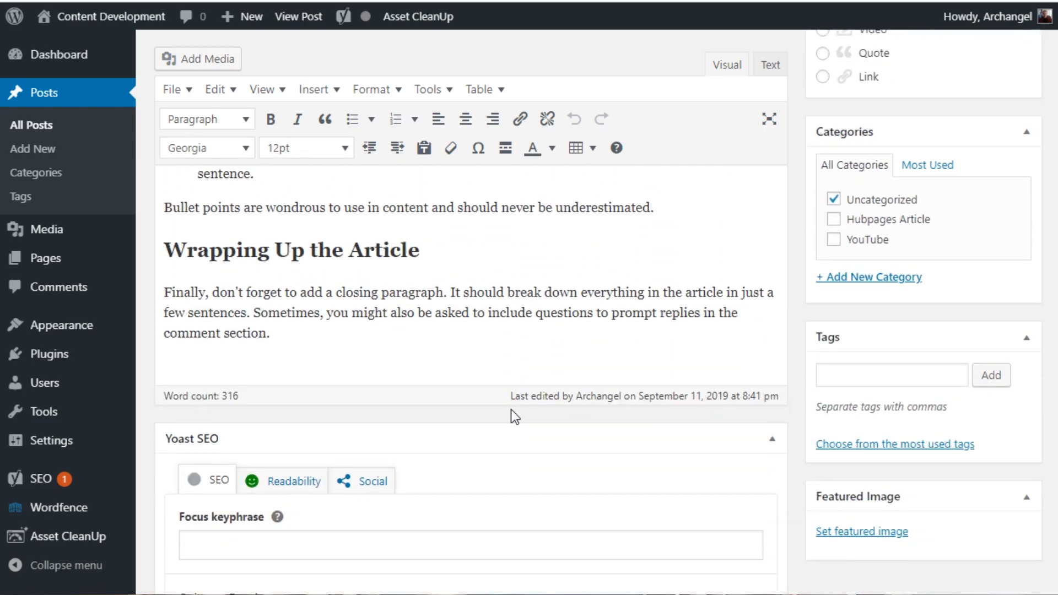
{"action": "scroll", "coordinate": [412, 412], "scroll_direction": "up", "scroll_amount": 5}
{"action": "scroll", "coordinate": [413, 412], "scroll_direction": "up", "scroll_amount": 6}
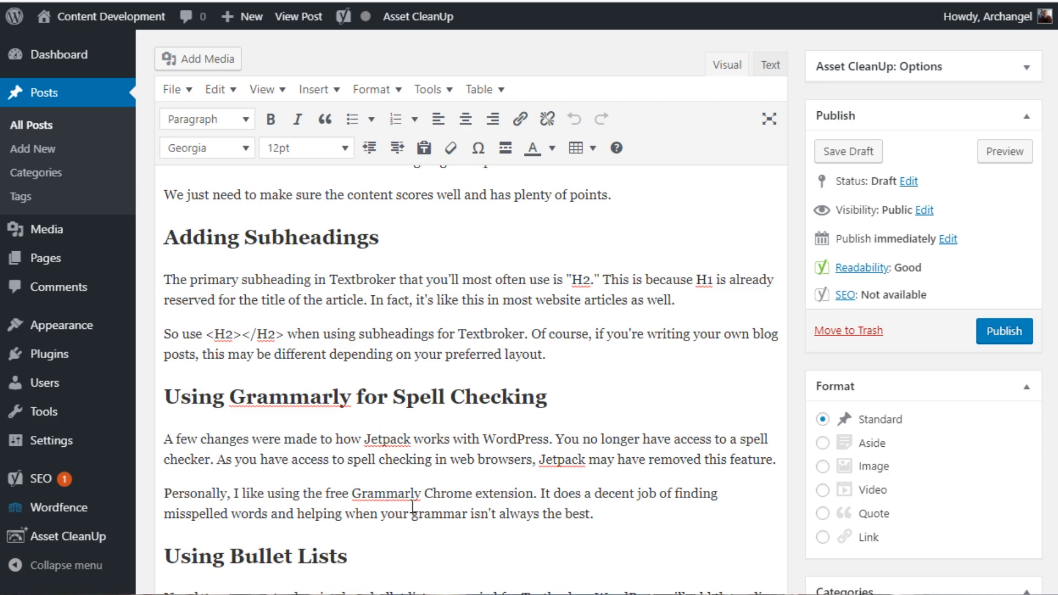
{"action": "scroll", "coordinate": [469, 469], "scroll_direction": "up", "scroll_amount": 3}
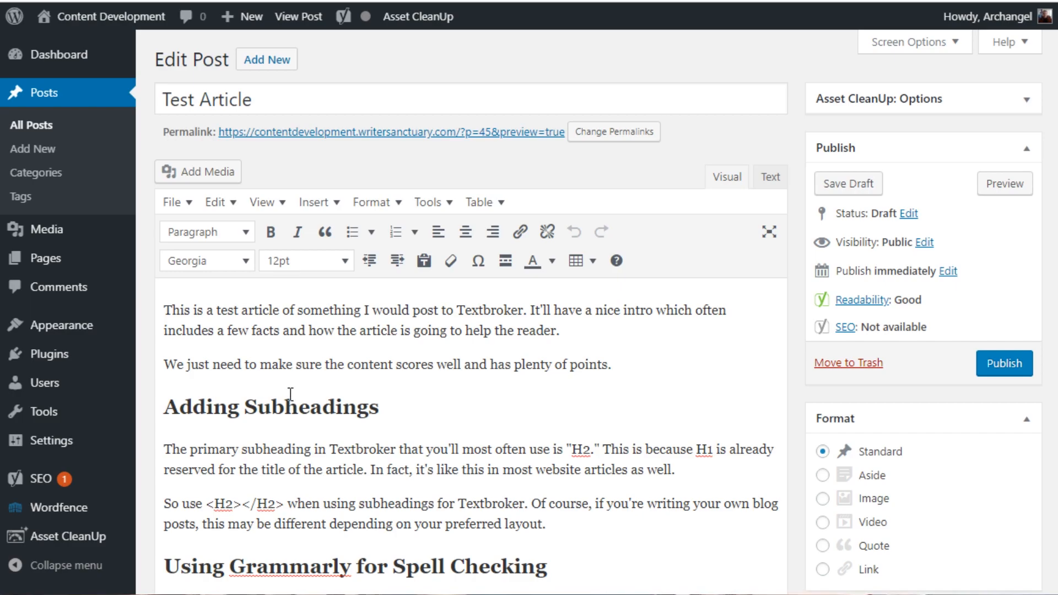
Step: Show the Test Article as HTML text and examine its h2 subheading tags and the ul/li bullet list markup
{"action": "left_click", "coordinate": [771, 181]}
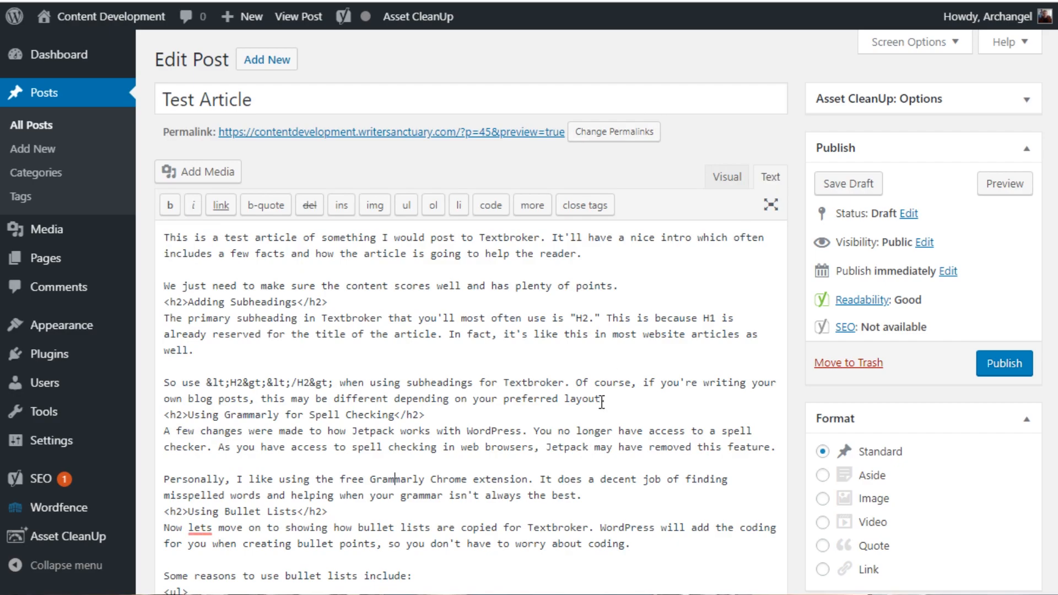
{"action": "left_click_drag", "start_coordinate": [164, 302], "coordinate": [330, 302]}
{"action": "scroll", "coordinate": [343, 320], "scroll_direction": "down", "scroll_amount": 6}
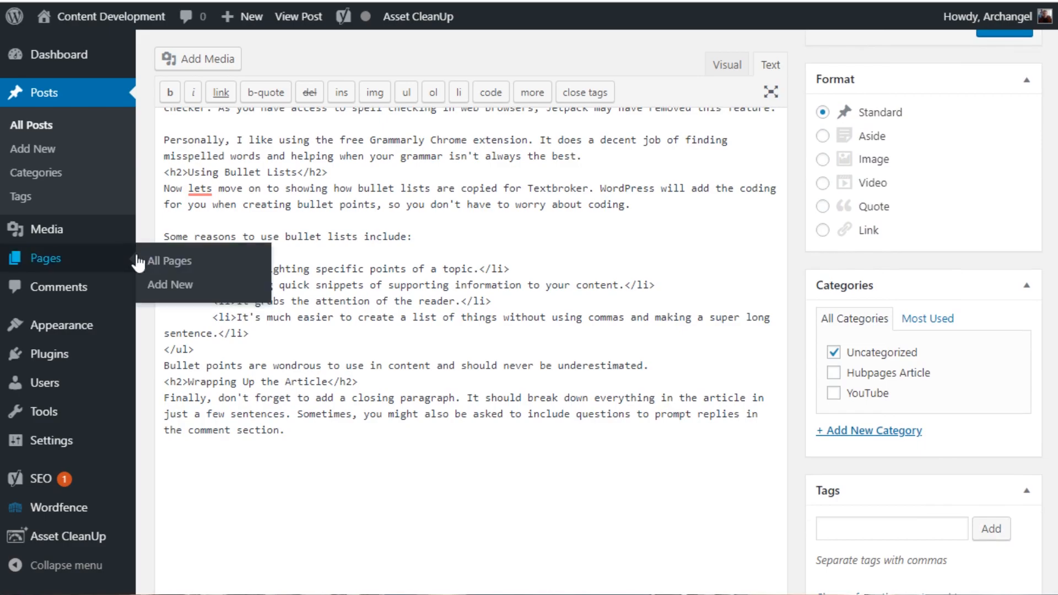
{"action": "left_click", "coordinate": [209, 251]}
{"action": "left_click_drag", "start_coordinate": [163, 250], "coordinate": [290, 353]}
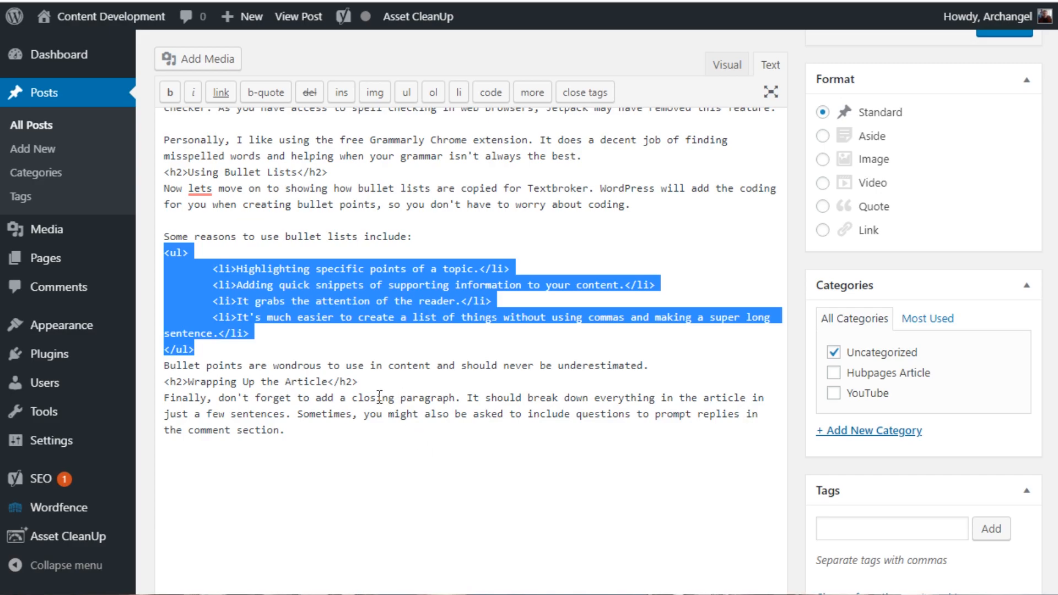
{"action": "left_click", "coordinate": [404, 366]}
{"action": "scroll", "coordinate": [409, 363], "scroll_direction": "up", "scroll_amount": 6}
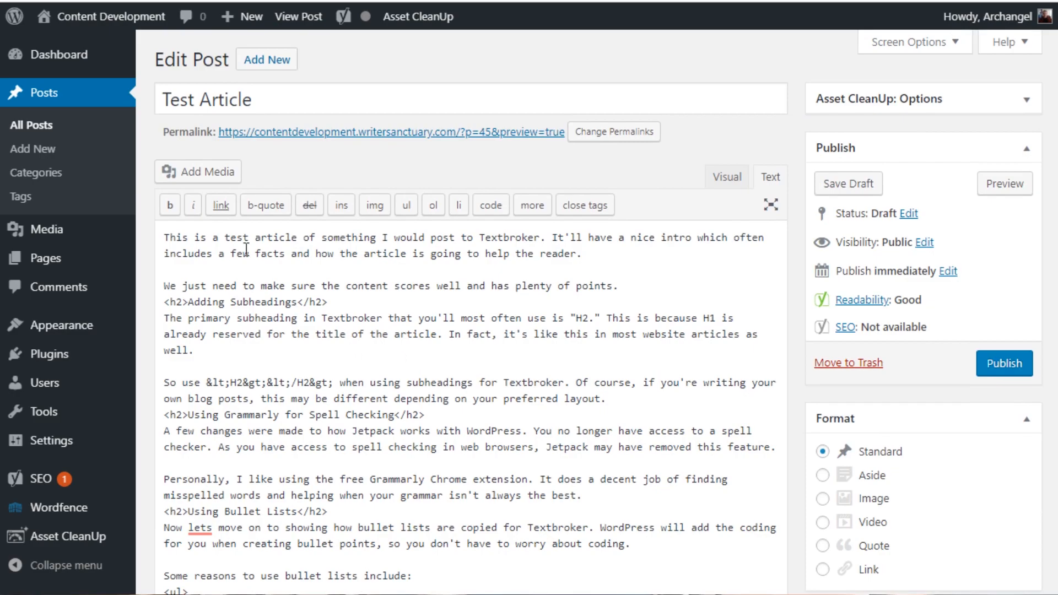
Step: Highlight the article's entire HTML from the first to the last paragraph, and review the markup around the bullet list
{"action": "left_click_drag", "start_coordinate": [165, 238], "coordinate": [359, 431]}
{"action": "scroll", "coordinate": [307, 469], "scroll_direction": "down", "scroll_amount": 6}
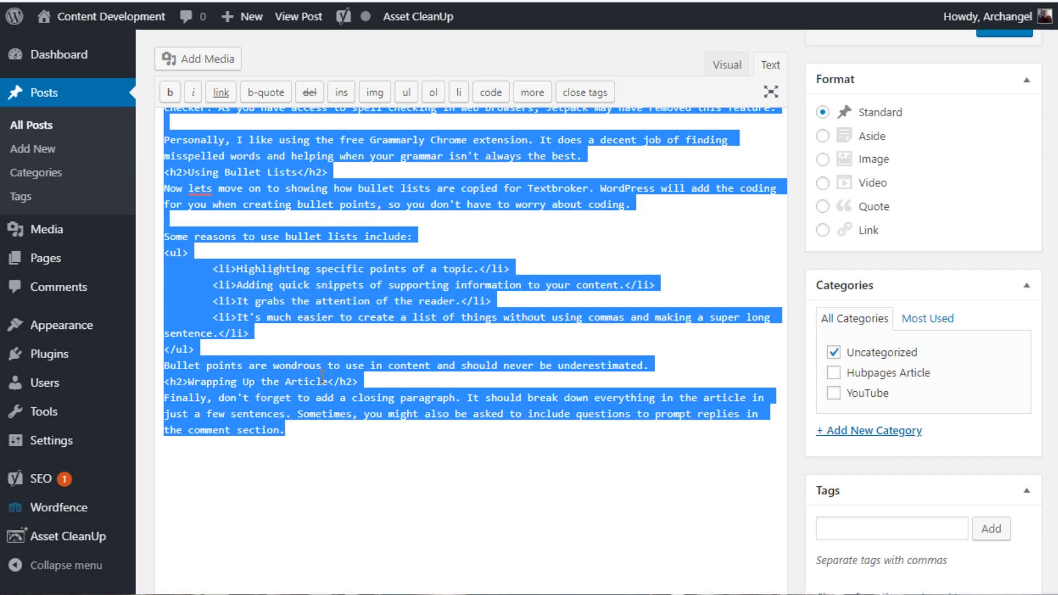
{"action": "left_click", "coordinate": [361, 445]}
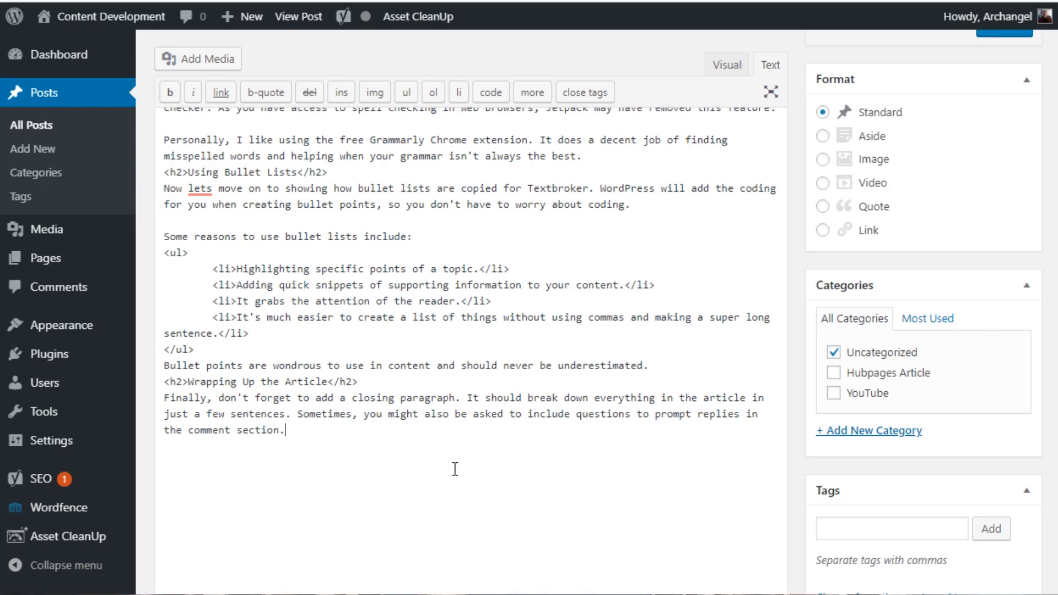
{"action": "scroll", "coordinate": [472, 458], "scroll_direction": "up", "scroll_amount": 3}
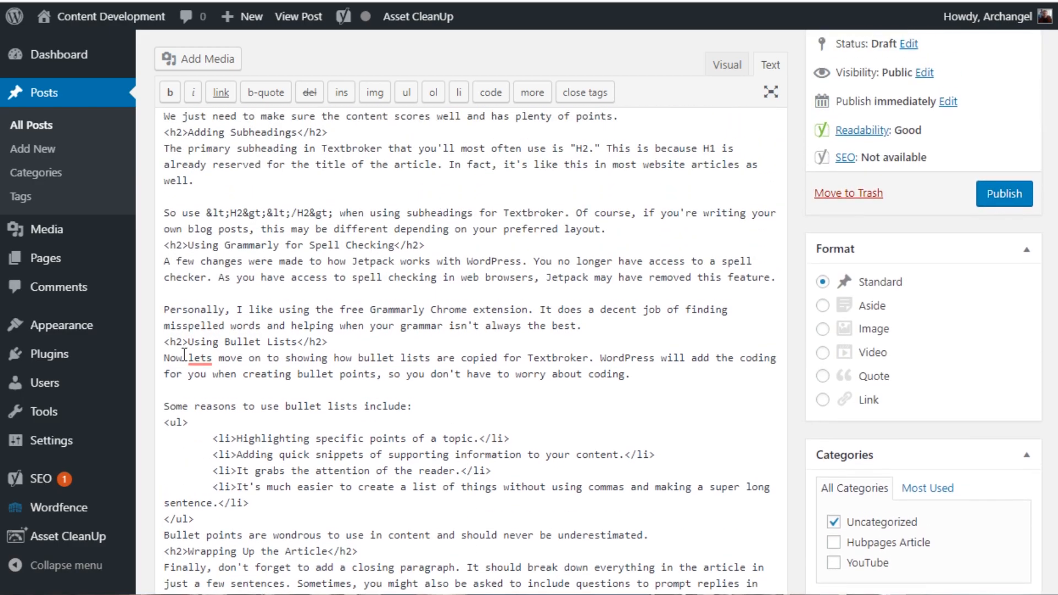
{"action": "scroll", "coordinate": [302, 353], "scroll_direction": "up", "scroll_amount": 2}
{"action": "scroll", "coordinate": [221, 350], "scroll_direction": "down", "scroll_amount": 4}
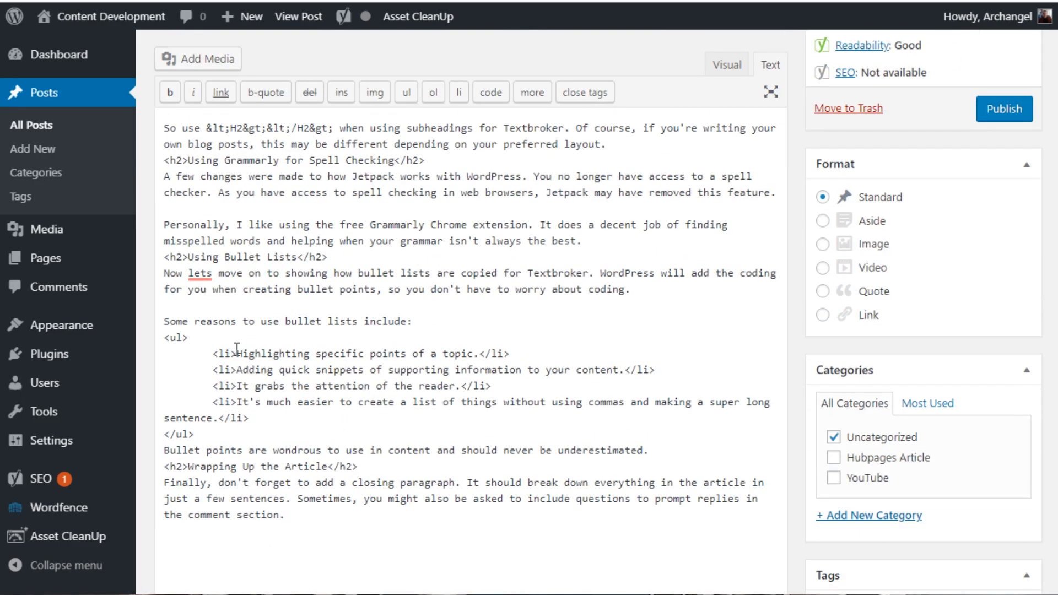
{"action": "left_click_drag", "start_coordinate": [164, 337], "coordinate": [268, 429]}
{"action": "left_click", "coordinate": [269, 415]}
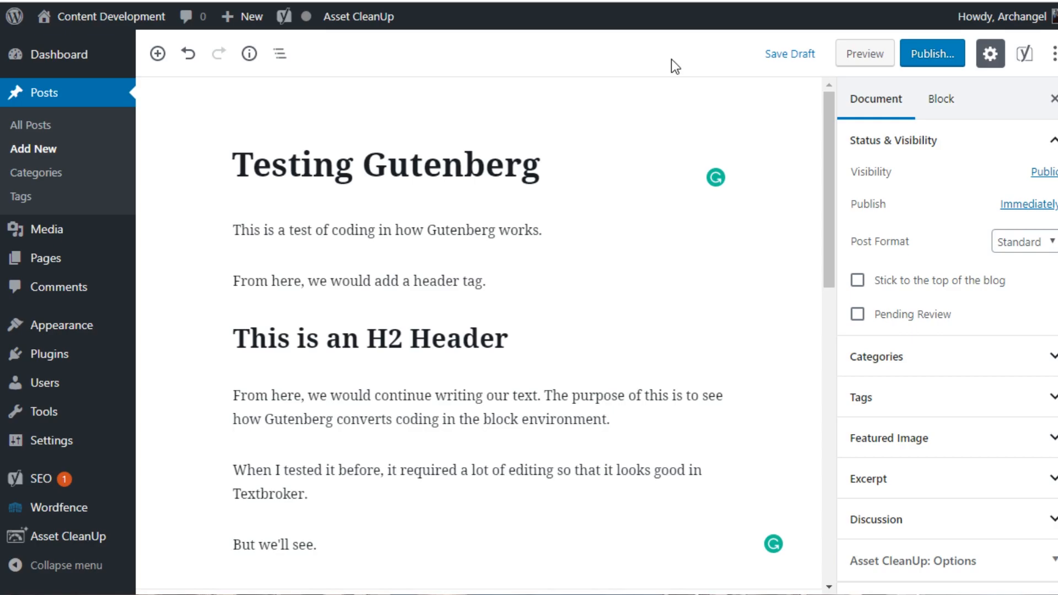
Step: Display the Testing Gutenberg post in the Code Editor and examine the wp:paragraph comments and p tags around its text
{"action": "left_click", "coordinate": [1053, 56]}
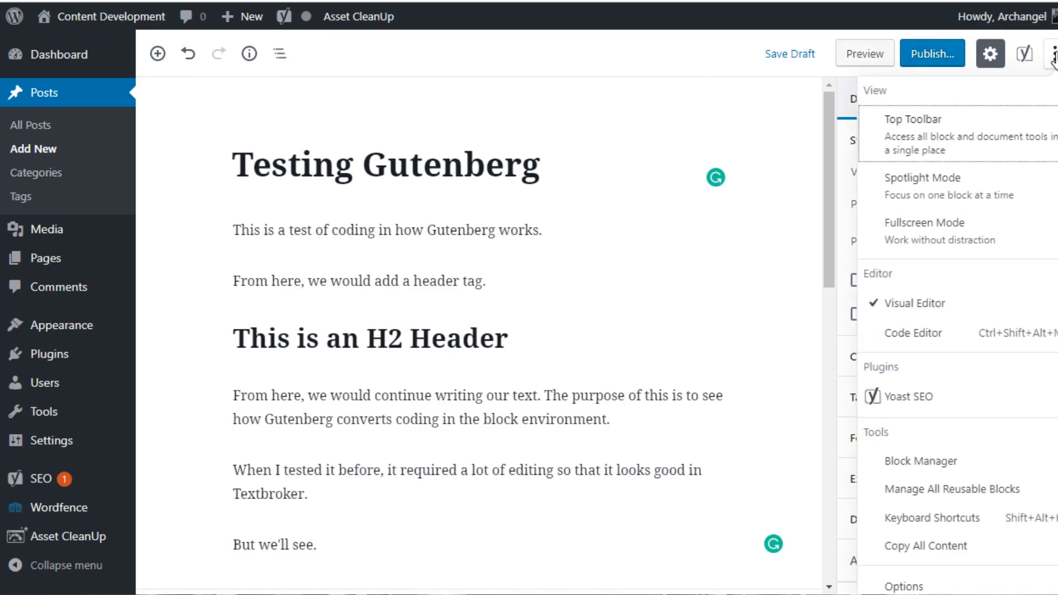
{"action": "left_click", "coordinate": [906, 334]}
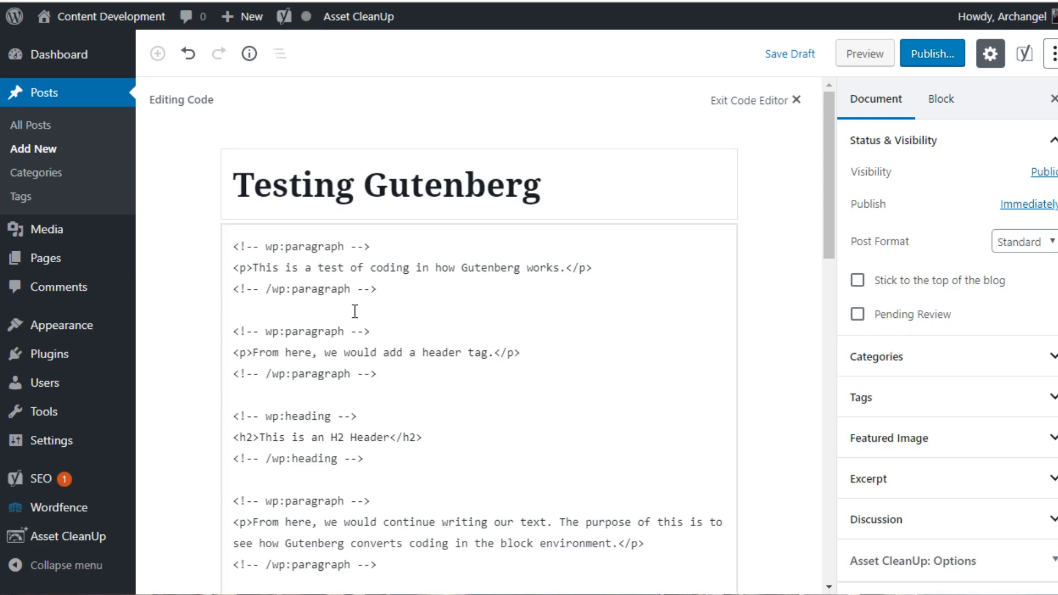
{"action": "left_click_drag", "start_coordinate": [233, 250], "coordinate": [355, 247]}
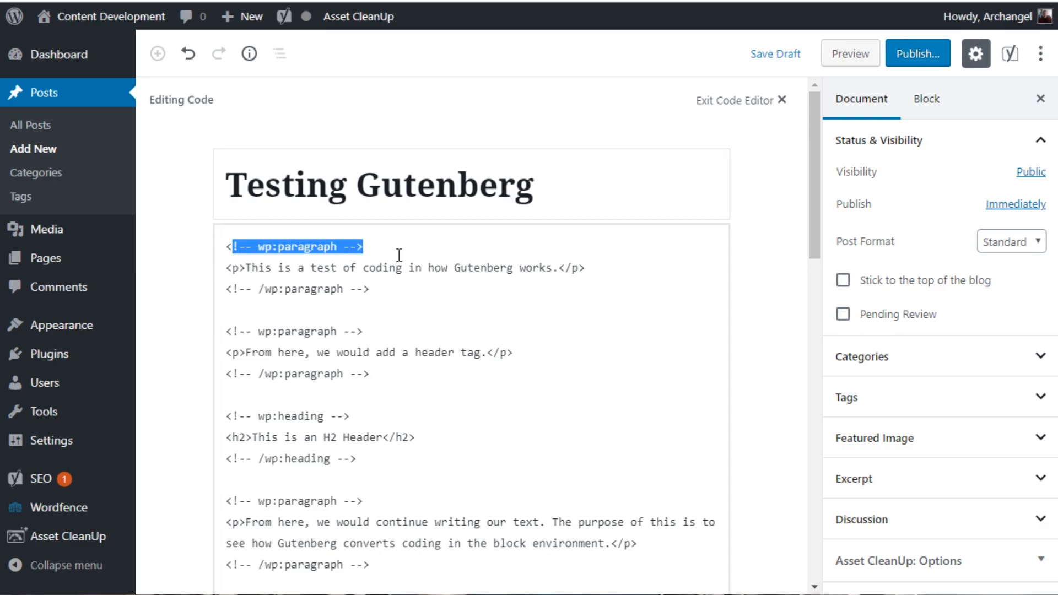
{"action": "scroll", "coordinate": [431, 274], "scroll_direction": "down", "scroll_amount": 5}
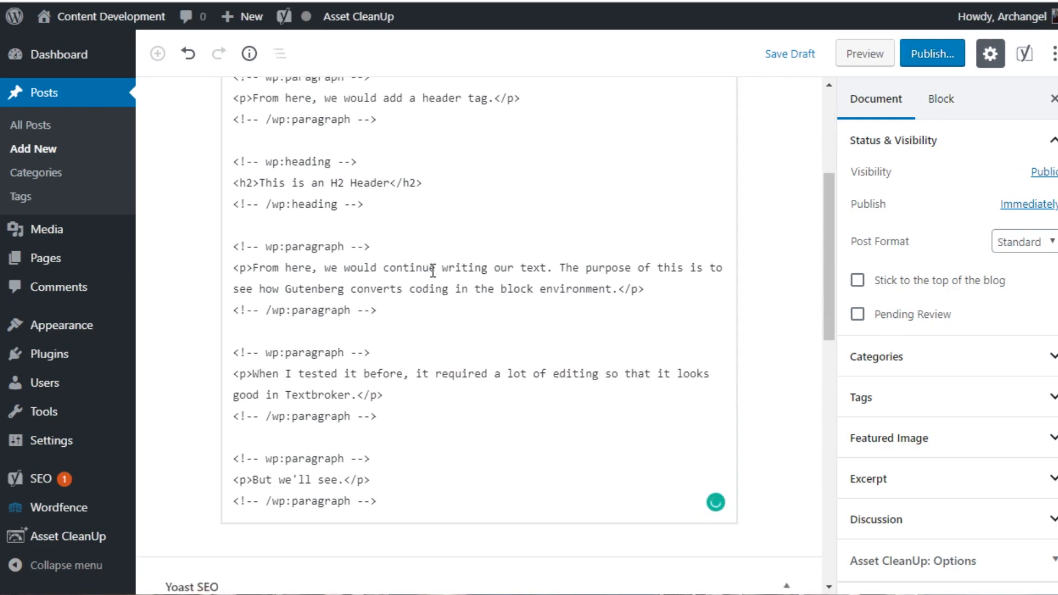
{"action": "scroll", "coordinate": [433, 270], "scroll_direction": "up", "scroll_amount": 4}
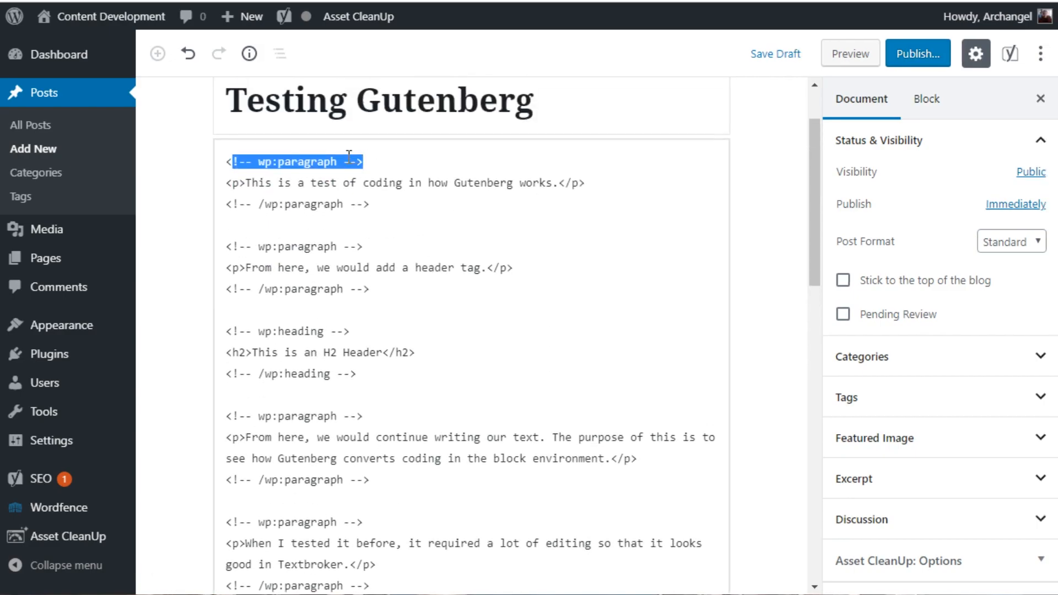
{"action": "left_click", "coordinate": [388, 162]}
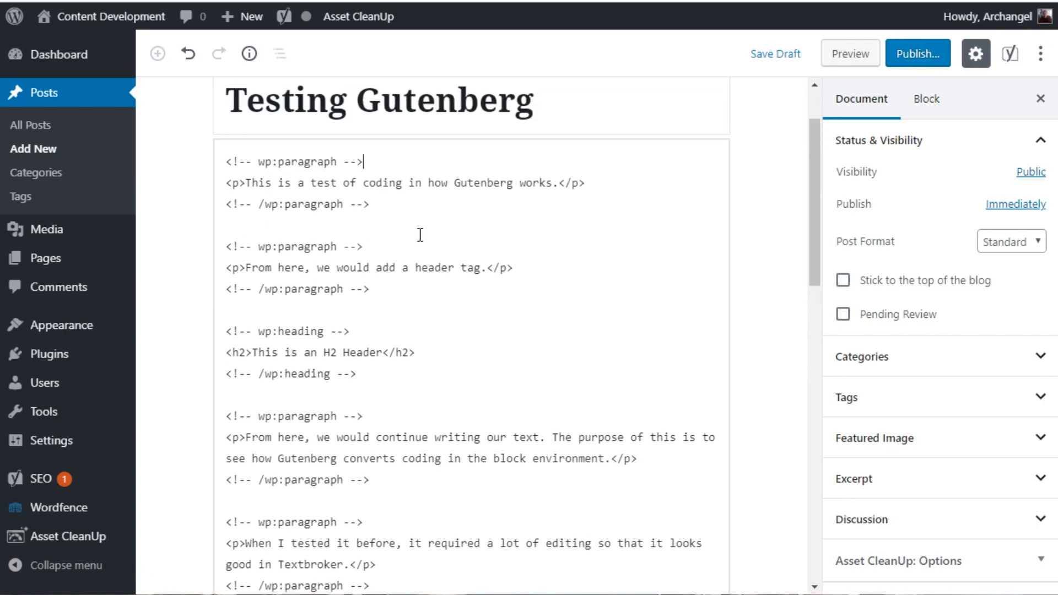
{"action": "left_click_drag", "start_coordinate": [226, 182], "coordinate": [239, 184]}
{"action": "left_click", "coordinate": [246, 182]}
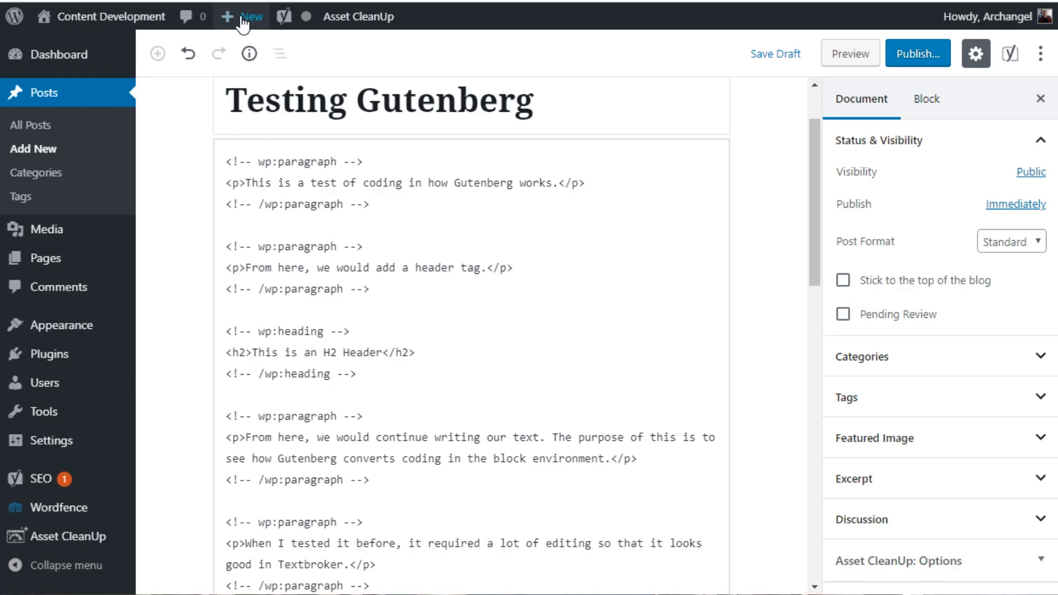
Step: Remove the wp:paragraph comments and p tags around the first paragraph plus the second paragraph's opening comment, keeping a blank line between them
{"action": "left_click_drag", "start_coordinate": [245, 182], "coordinate": [220, 161]}
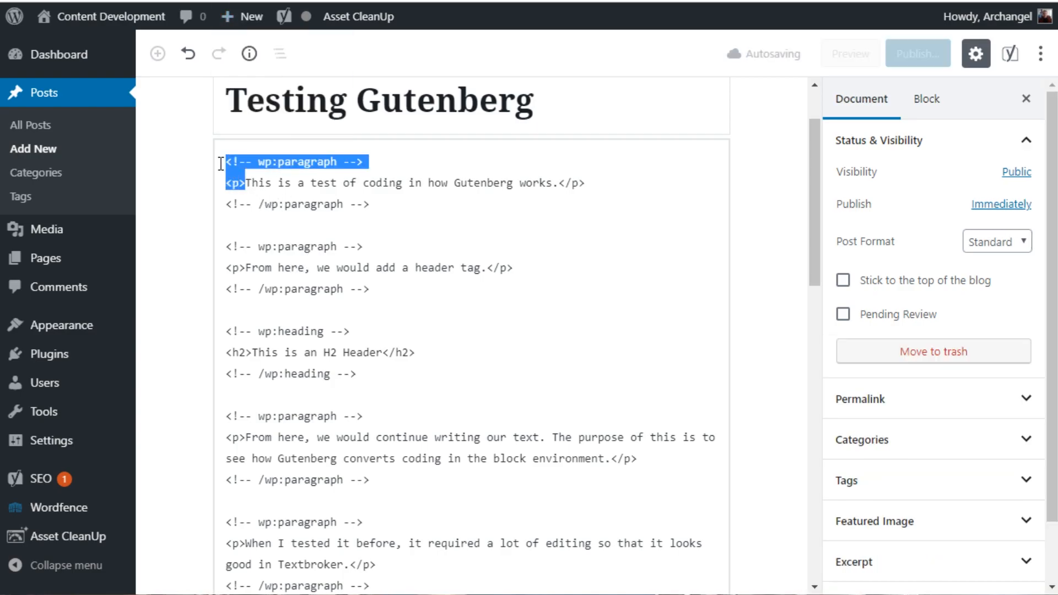
{"action": "key", "text": "BackSpace"}
{"action": "left_click_drag", "start_coordinate": [543, 159], "coordinate": [548, 217]}
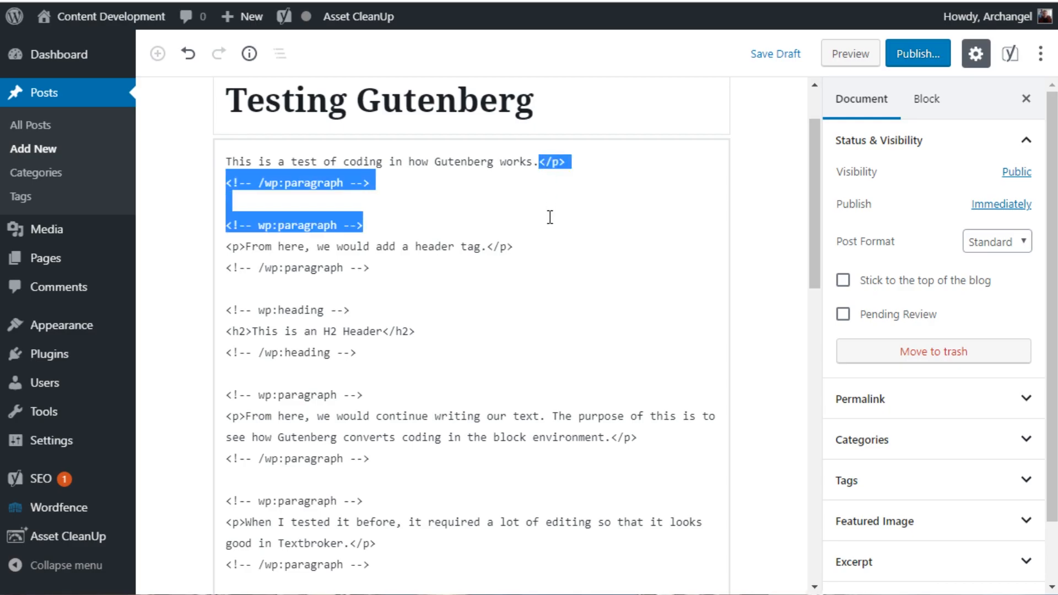
{"action": "key", "text": "BackSpace"}
{"action": "key", "text": "Return"}
Step: Delete the p tags and closing wp:paragraph comment around "From here, we would add a header tag."
{"action": "left_click_drag", "start_coordinate": [246, 204], "coordinate": [216, 208]}
{"action": "key", "text": "BackSpace"}
{"action": "left_click_drag", "start_coordinate": [467, 208], "coordinate": [484, 239]}
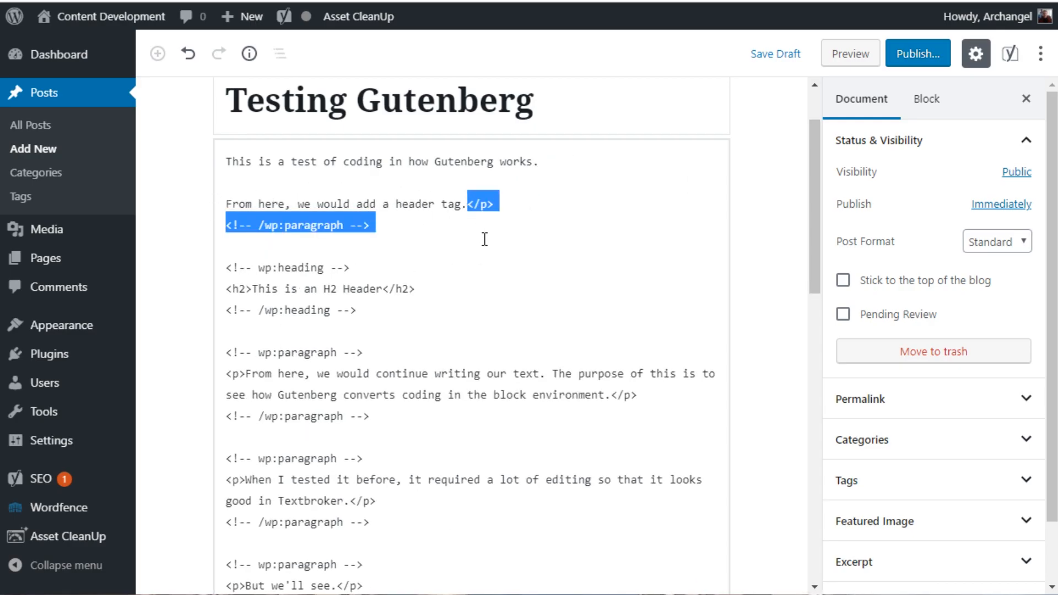
{"action": "key", "text": "BackSpace"}
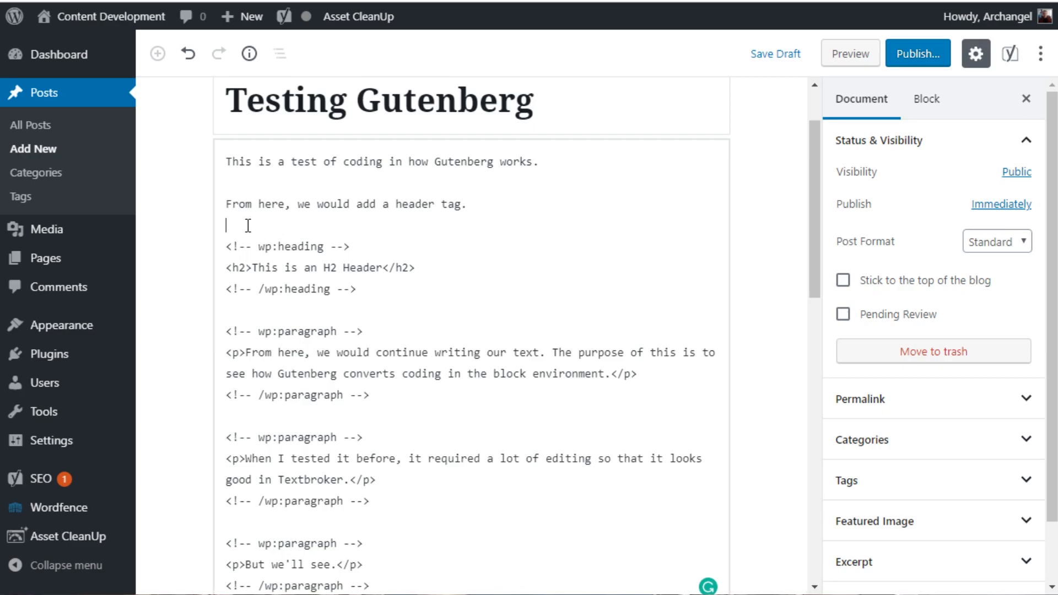
Step: Place the text cursor before the opening wp:heading comment above the H2 header
{"action": "left_click", "coordinate": [225, 246]}
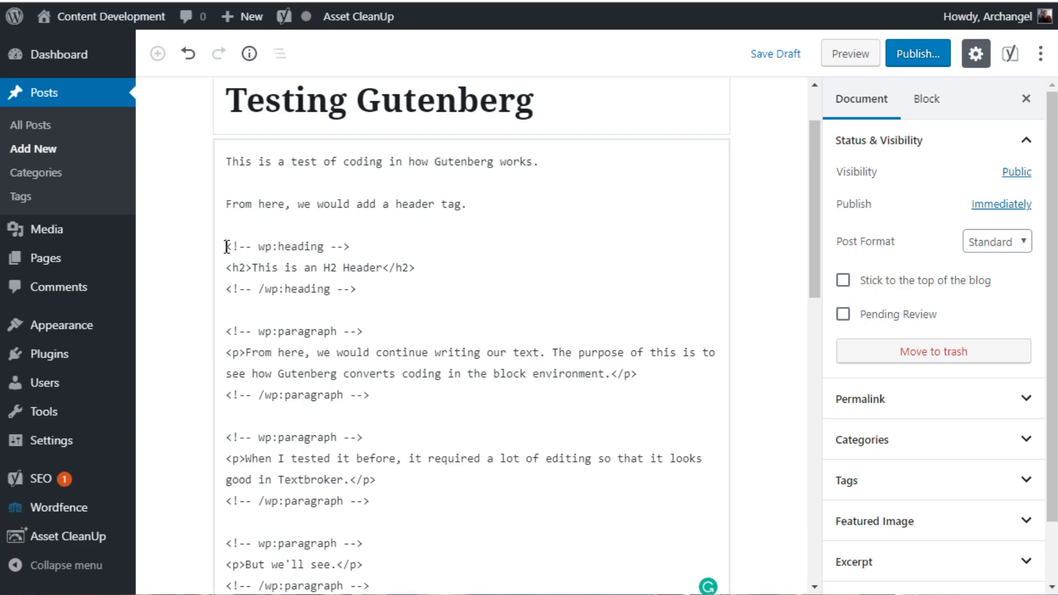